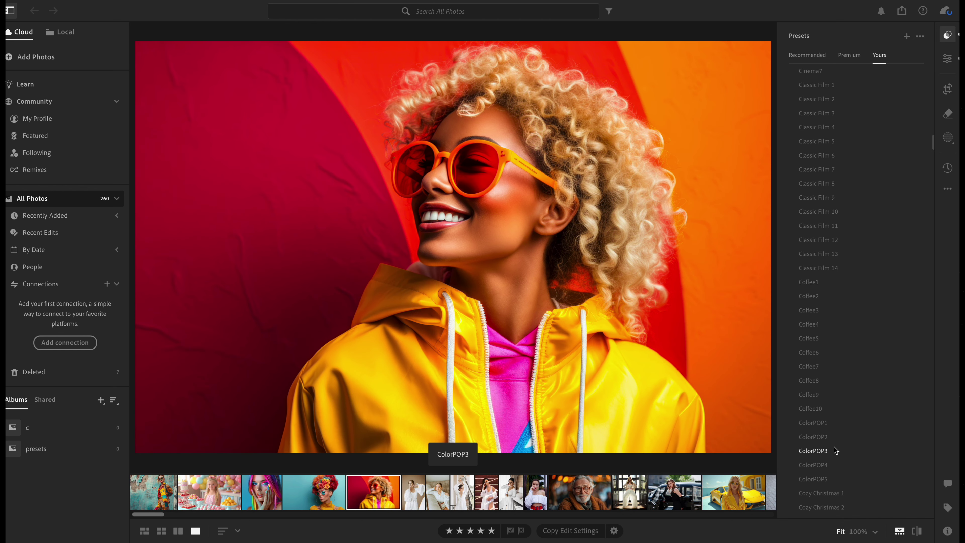
# Step: Apply ColorPOP1 to the sunglasses portrait at an Amount of about 71, then show the Premium presets
pyautogui.click(825, 425)
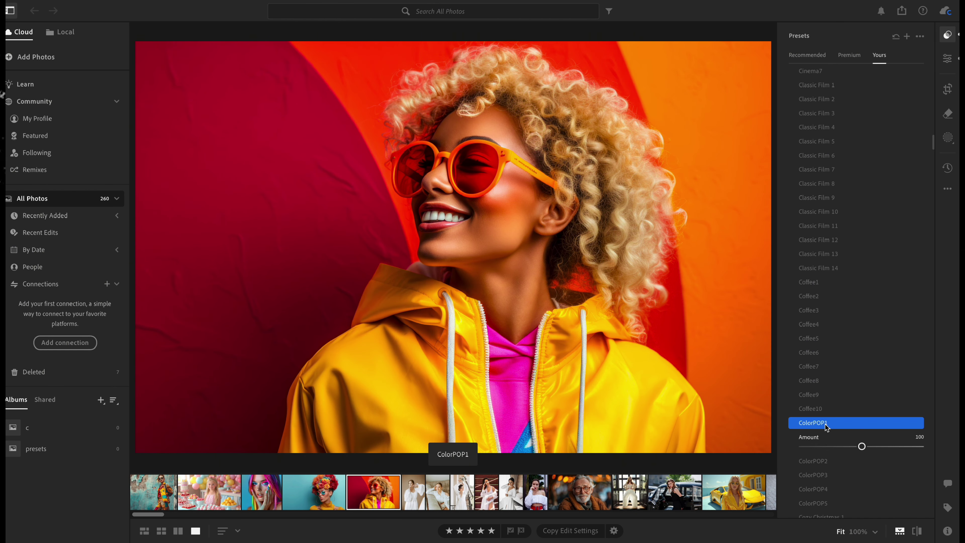
pyautogui.moveTo(861, 447)
pyautogui.mouseDown()
pyautogui.moveTo(804, 446)
pyautogui.moveTo(847, 446)
pyautogui.mouseUp()
pyautogui.scroll(-3, 841, 443)
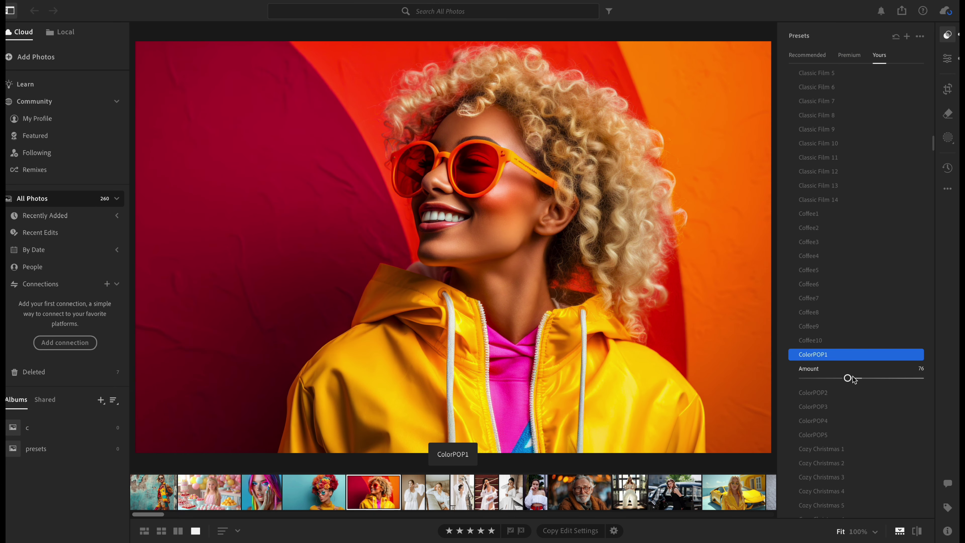
pyautogui.moveTo(850, 379)
pyautogui.mouseDown()
pyautogui.moveTo(815, 376)
pyautogui.moveTo(848, 378)
pyautogui.mouseUp()
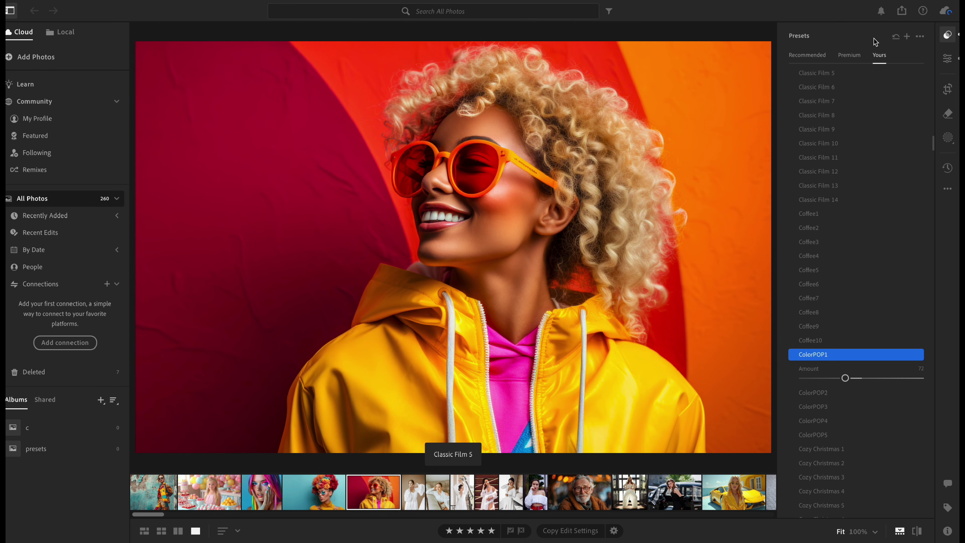
pyautogui.click(850, 55)
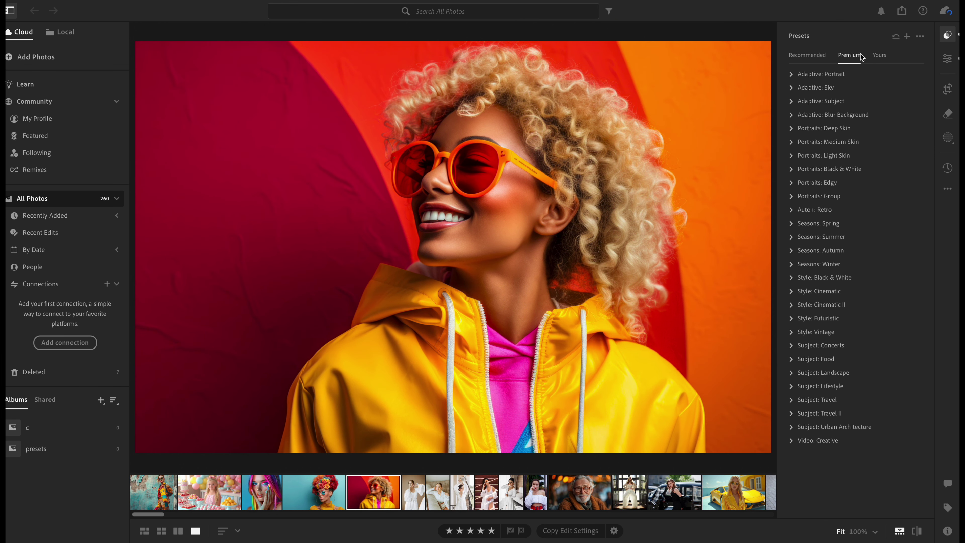
# Step: Go back to Yours presets, collapse the Desktop folder and expand Kosmos Mockups - Color POP
pyautogui.click(879, 55)
pyautogui.click(815, 87)
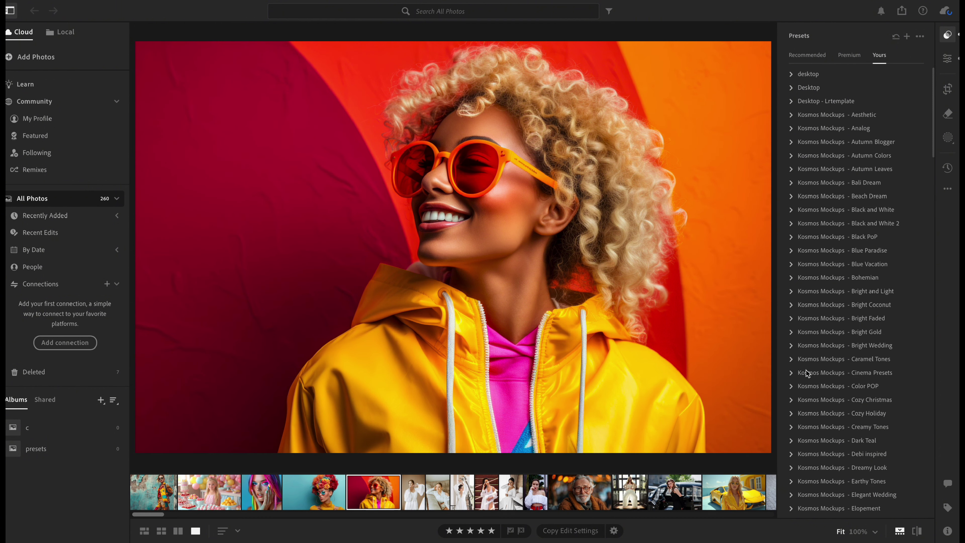
pyautogui.click(791, 387)
pyautogui.scroll(-5, 798, 304)
pyautogui.scroll(-3, 813, 247)
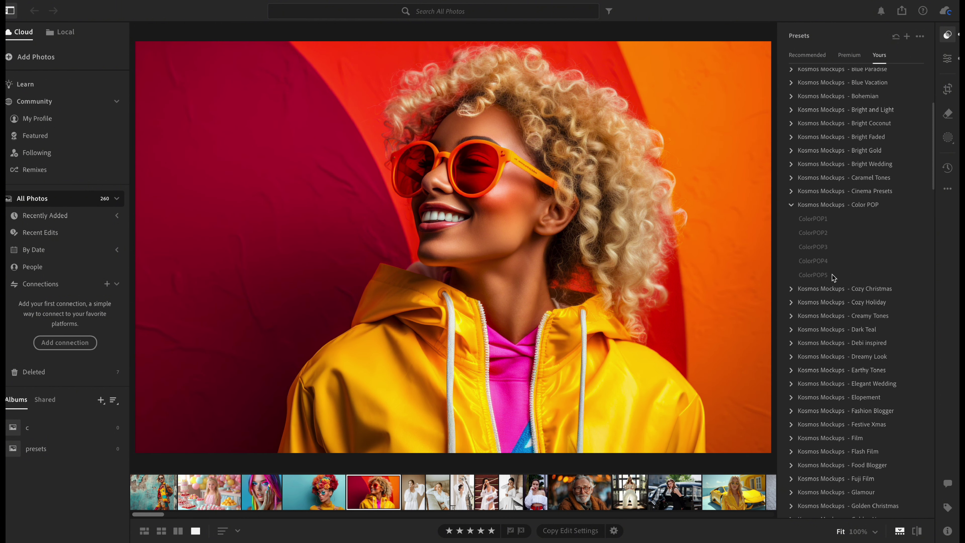
# Step: Try ColorPOP1 and ColorPOP2 (104), then settle on ColorPOP3 lowered to 68
pyautogui.click(825, 220)
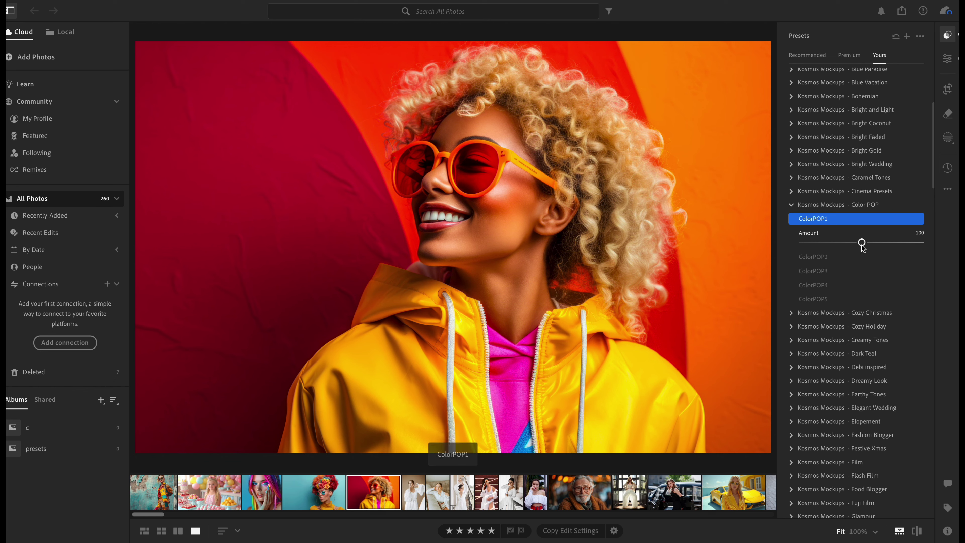
pyautogui.moveTo(861, 242)
pyautogui.mouseDown()
pyautogui.moveTo(782, 242)
pyautogui.moveTo(863, 243)
pyautogui.mouseUp()
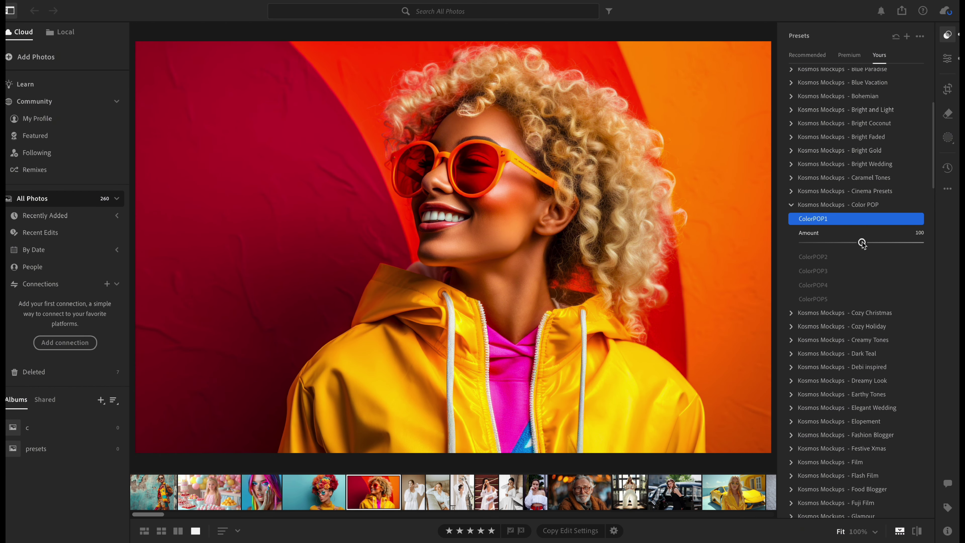
pyautogui.click(821, 257)
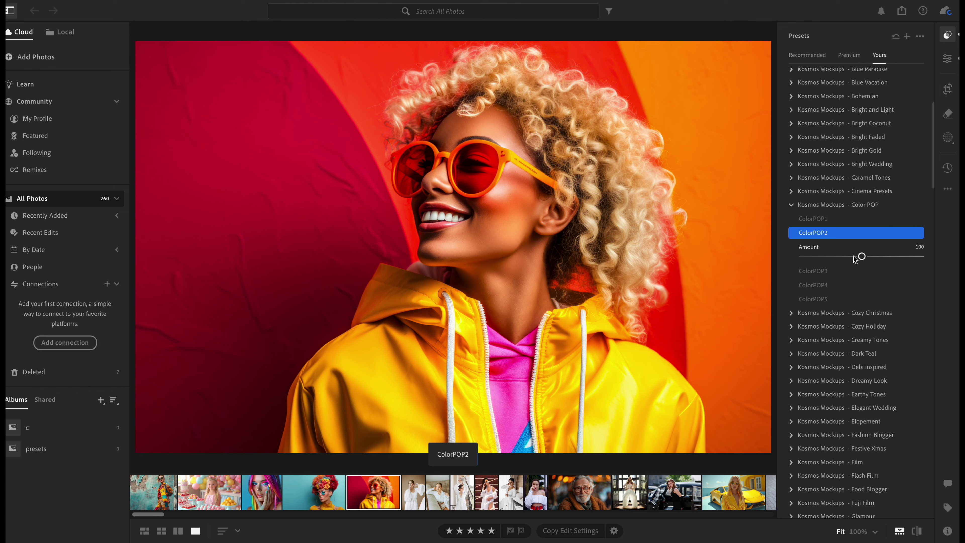
pyautogui.moveTo(855, 259)
pyautogui.mouseDown()
pyautogui.moveTo(777, 258)
pyautogui.moveTo(860, 262)
pyautogui.mouseUp()
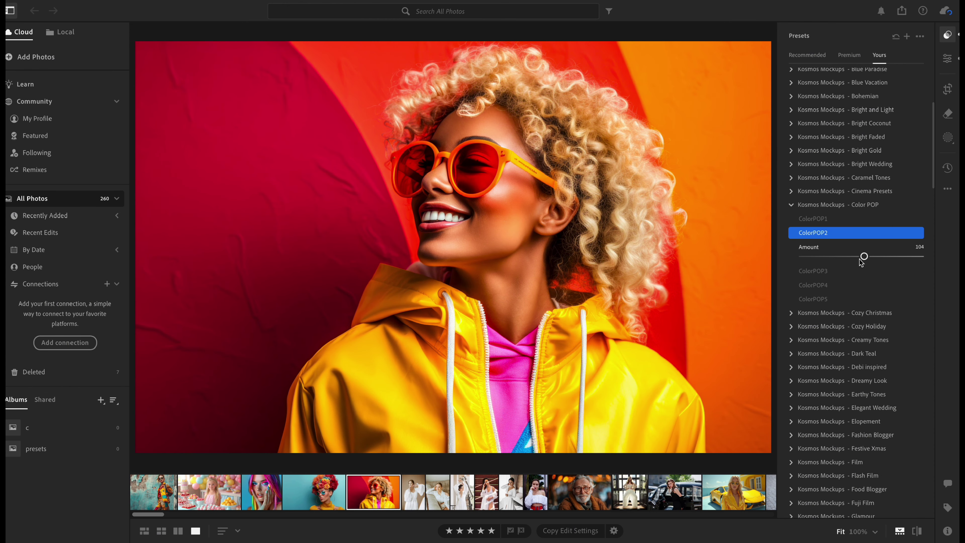
pyautogui.click(850, 270)
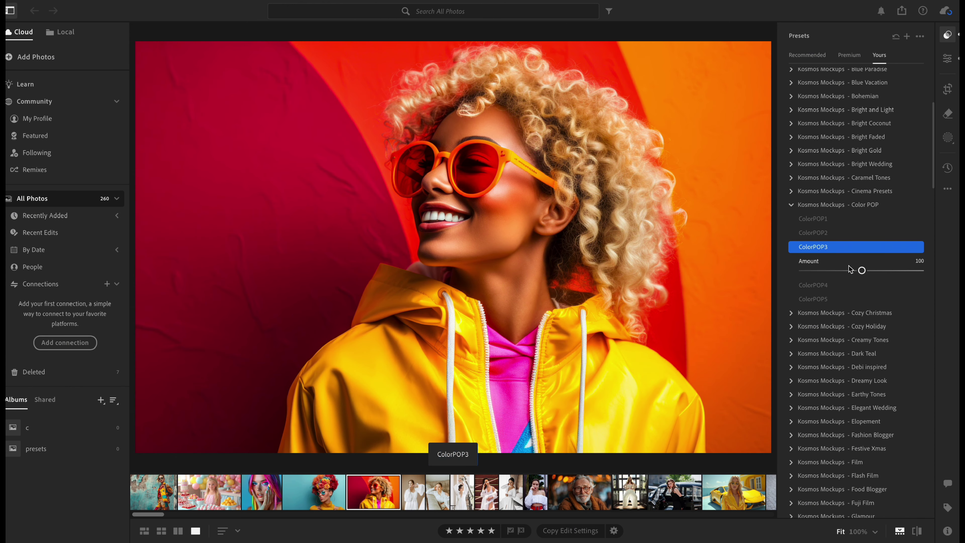
pyautogui.moveTo(861, 270)
pyautogui.mouseDown()
pyautogui.moveTo(820, 271)
pyautogui.moveTo(843, 271)
pyautogui.mouseUp()
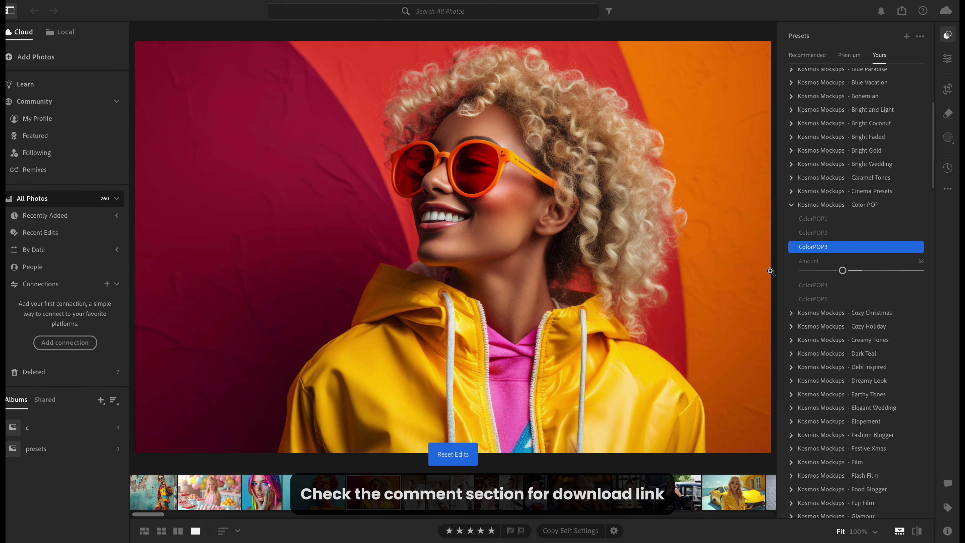
# Step: Try ColorPOP4 at 56 and ColorPOP5 nearly off, reset the portrait, and open the balloons photo
pyautogui.click(814, 273)
pyautogui.click(817, 263)
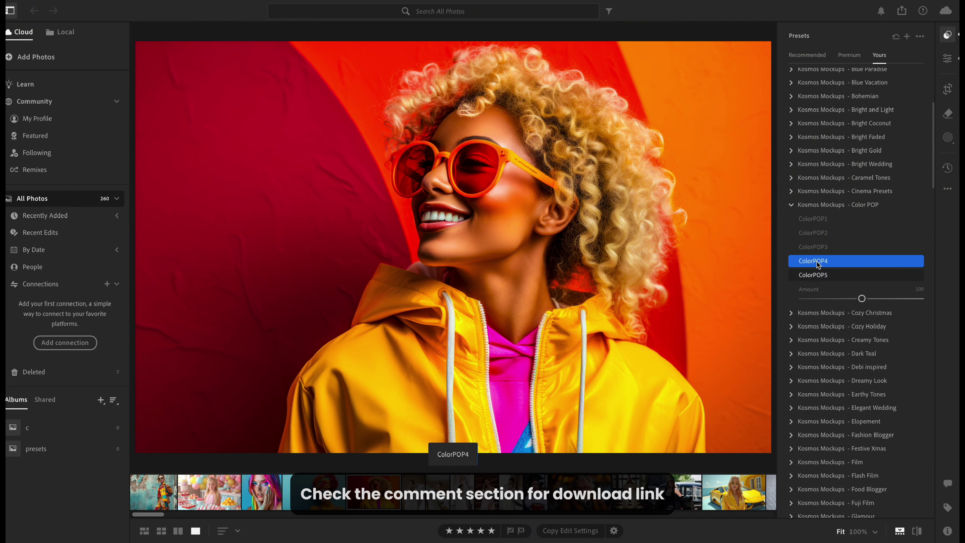
pyautogui.moveTo(862, 285); pyautogui.dragTo(844, 284)
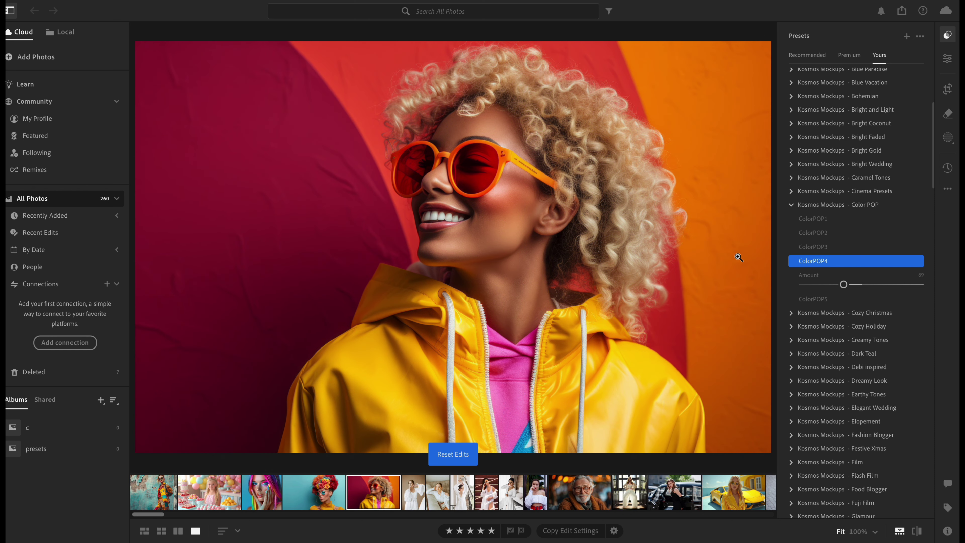
pyautogui.click(811, 294)
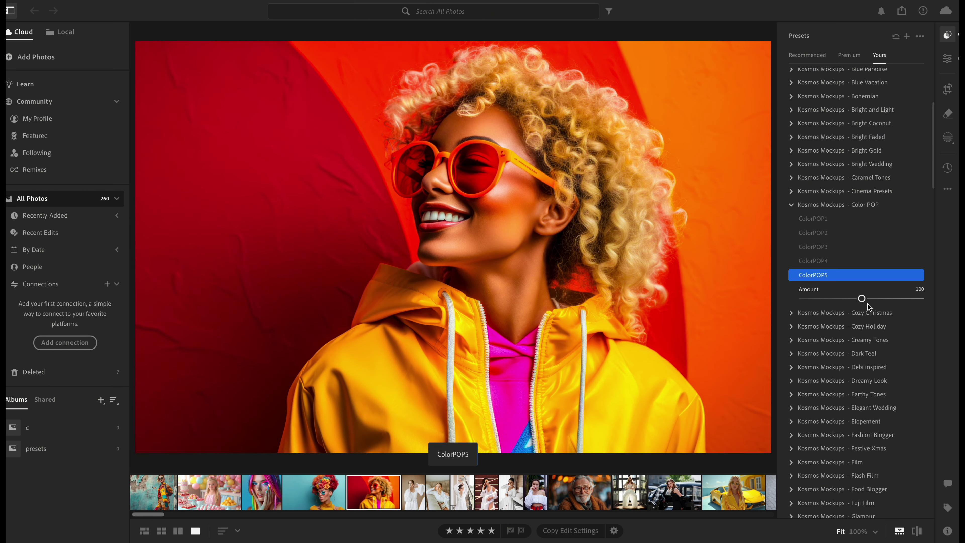
pyautogui.moveTo(862, 298)
pyautogui.mouseDown()
pyautogui.moveTo(815, 297)
pyautogui.moveTo(833, 298)
pyautogui.mouseUp()
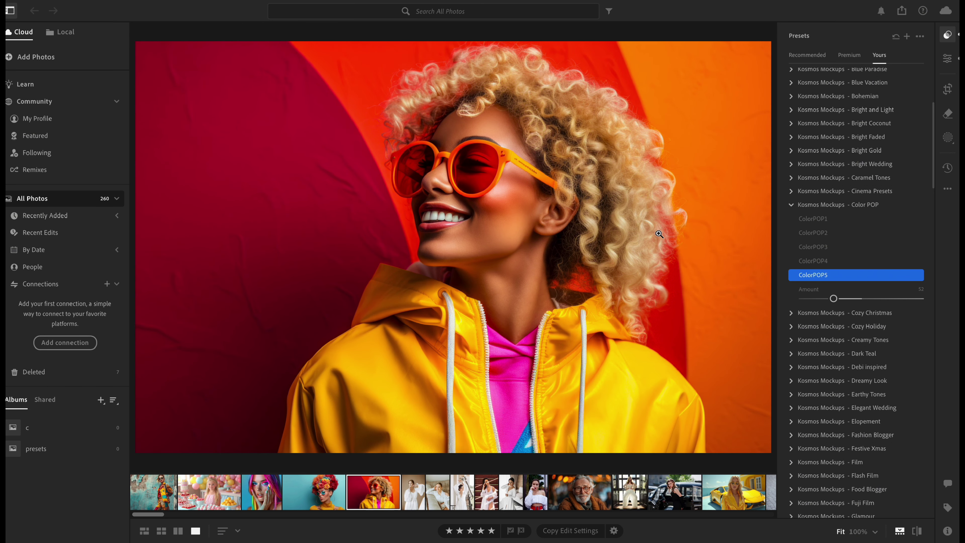
pyautogui.hotkey('shift', 'r')
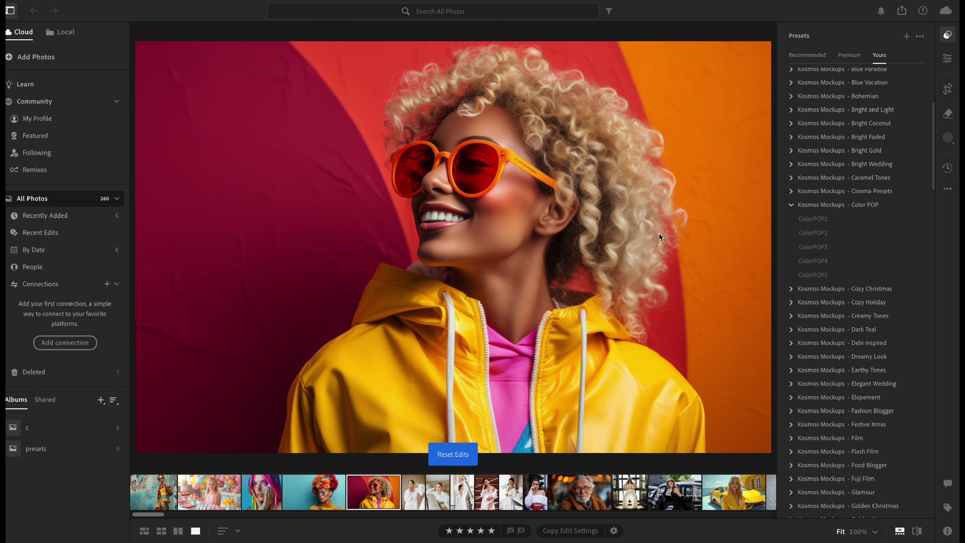
pyautogui.click(216, 487)
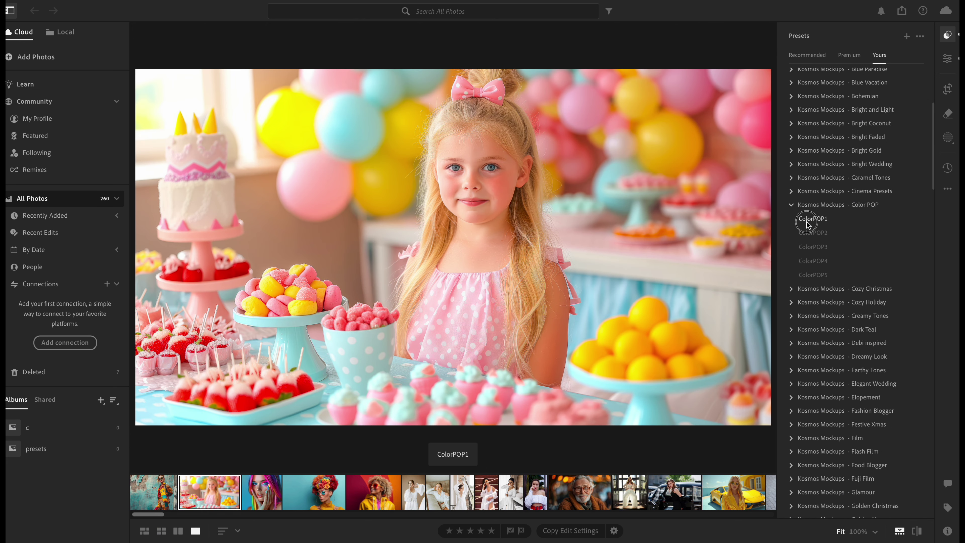
# Step: Try ColorPOP1 at 72, ColorPOP2 at 113 and ColorPOP3 at 80 on the party photo
pyautogui.click(807, 221)
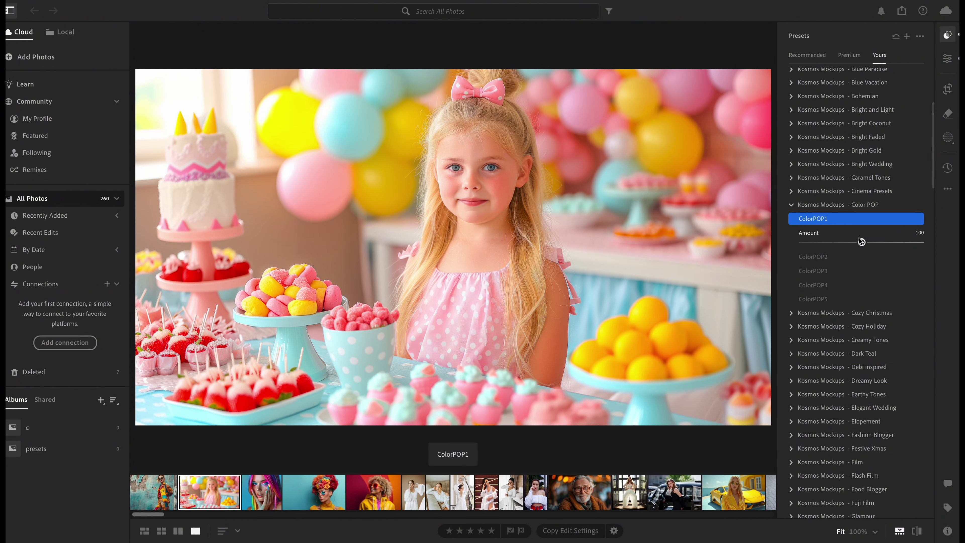
pyautogui.moveTo(862, 242)
pyautogui.mouseDown()
pyautogui.moveTo(834, 242)
pyautogui.moveTo(884, 245)
pyautogui.moveTo(854, 243)
pyautogui.mouseUp()
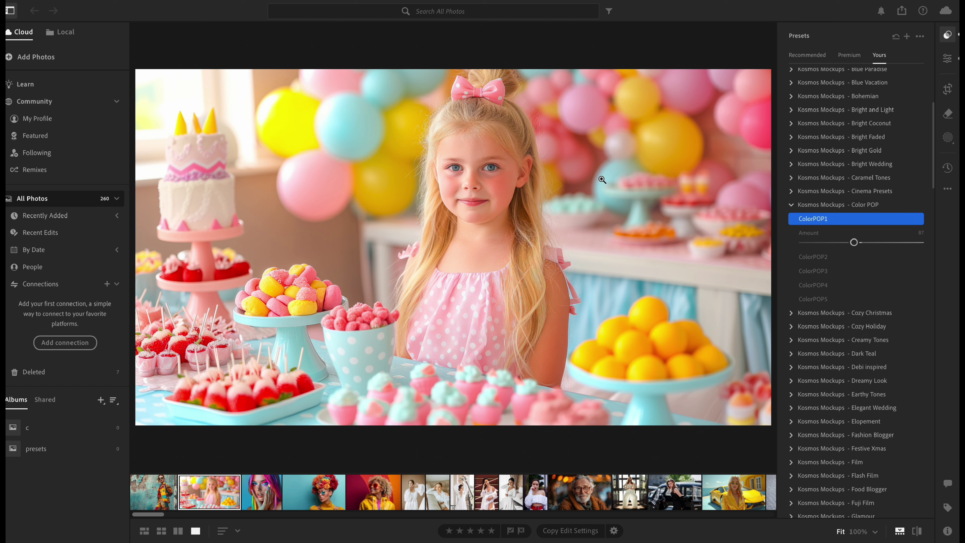
pyautogui.click(817, 285)
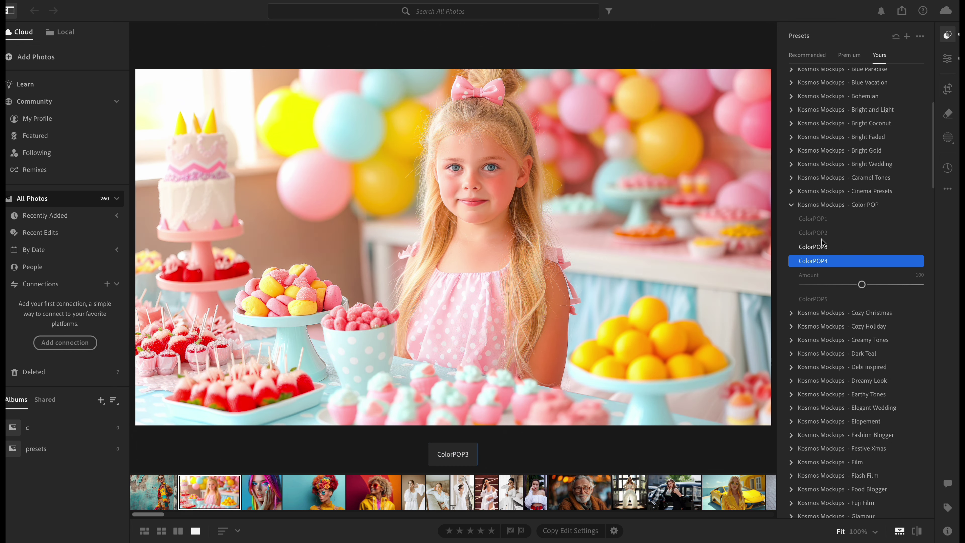
pyautogui.click(823, 237)
pyautogui.moveTo(862, 256); pyautogui.dragTo(870, 256)
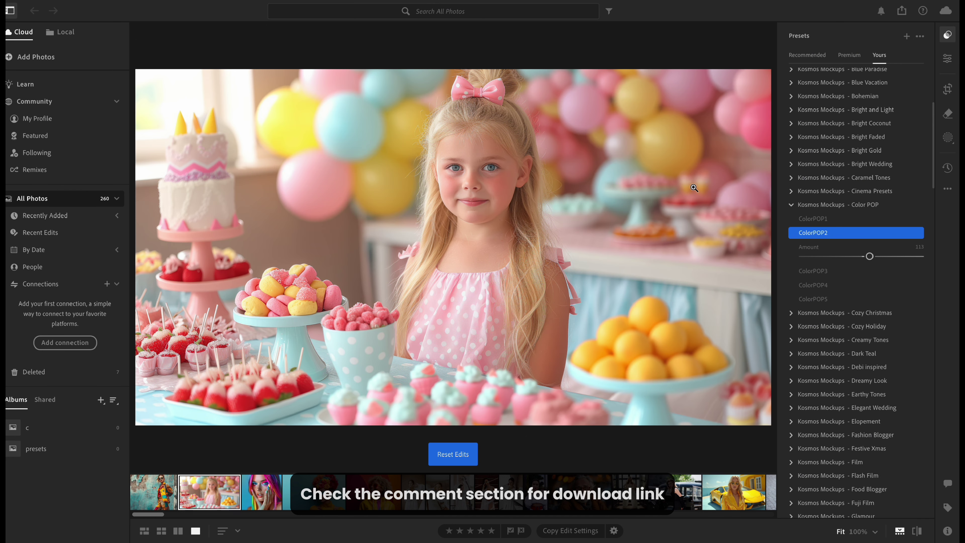
pyautogui.click(817, 271)
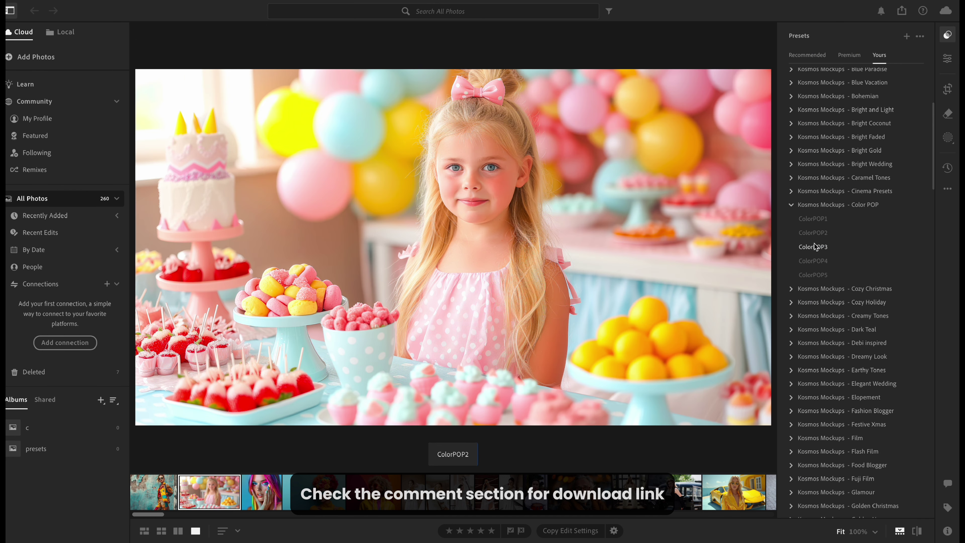
pyautogui.moveTo(863, 271)
pyautogui.mouseDown()
pyautogui.moveTo(806, 270)
pyautogui.moveTo(850, 271)
pyautogui.mouseUp()
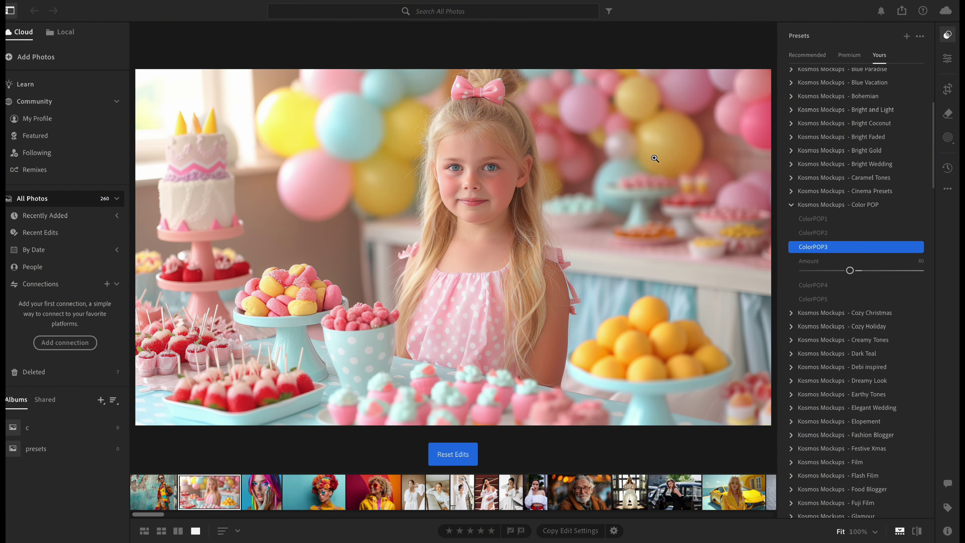
# Step: Try ColorPOP4 at 99 and ColorPOP5 at about 79, then reset the photo to unedited
pyautogui.click(821, 247)
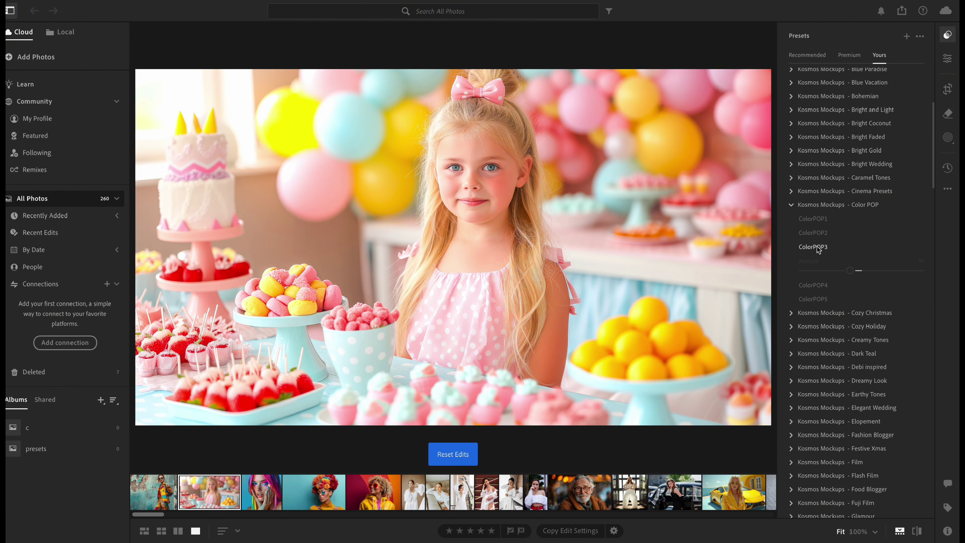
pyautogui.click(826, 261)
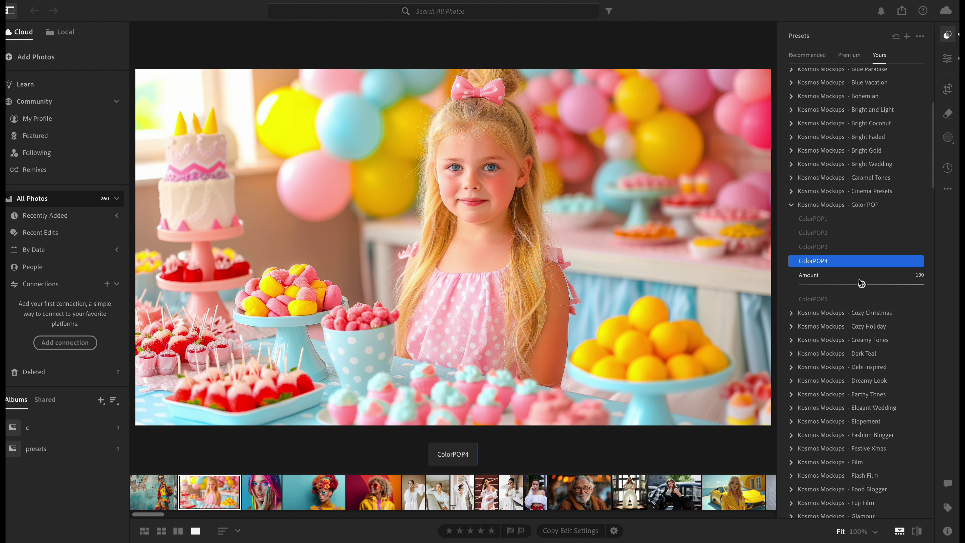
pyautogui.moveTo(862, 283)
pyautogui.mouseDown()
pyautogui.moveTo(802, 283)
pyautogui.moveTo(860, 284)
pyautogui.mouseUp()
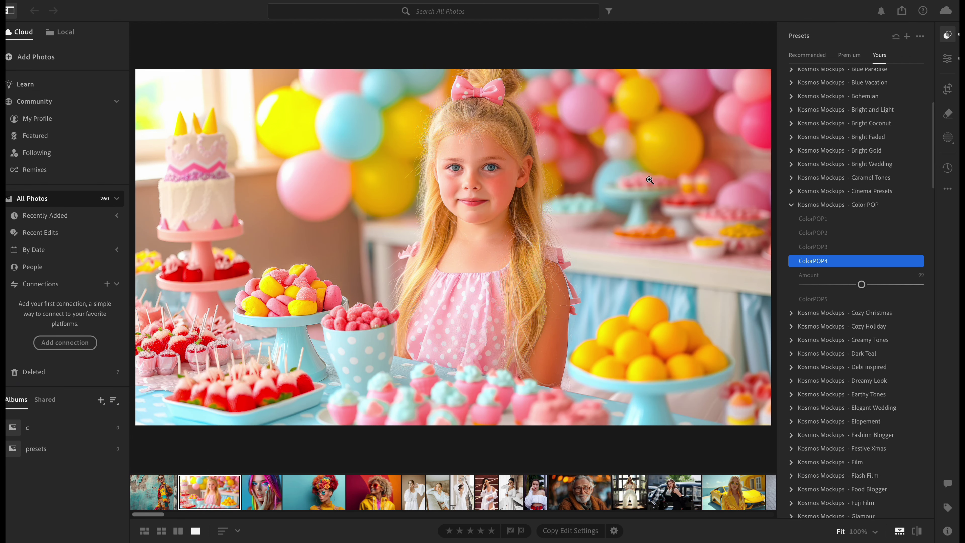
pyautogui.click(829, 299)
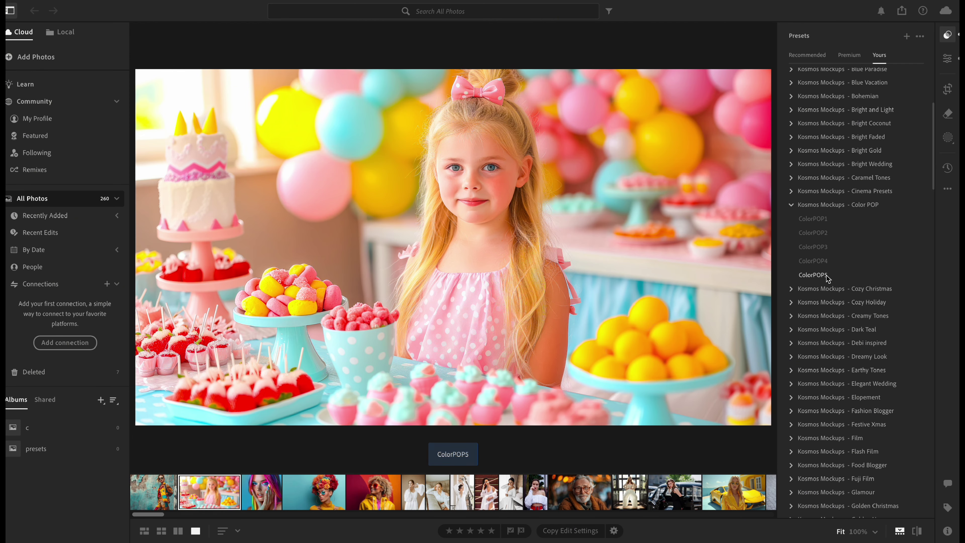
pyautogui.moveTo(863, 299)
pyautogui.mouseDown()
pyautogui.moveTo(812, 298)
pyautogui.moveTo(849, 299)
pyautogui.mouseUp()
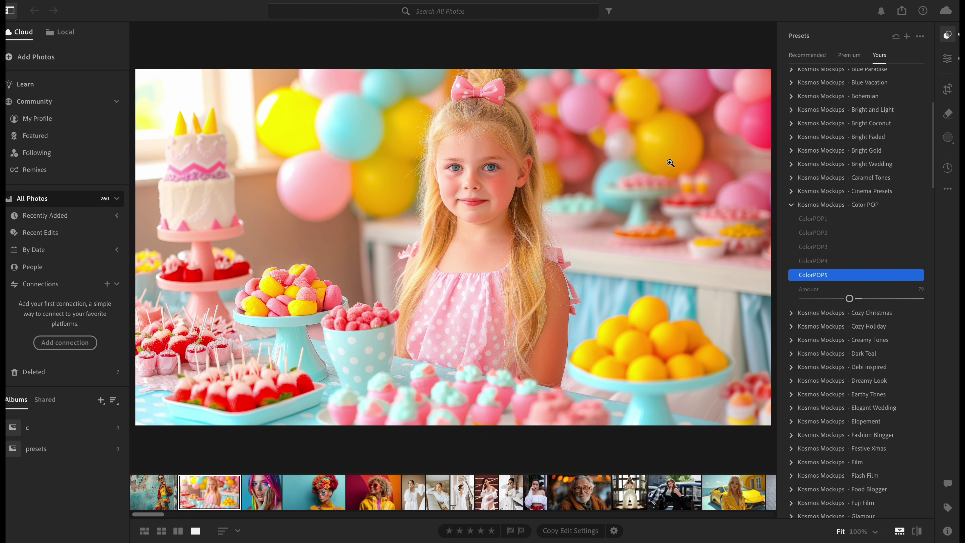
pyautogui.hotkey('shift', 'r')
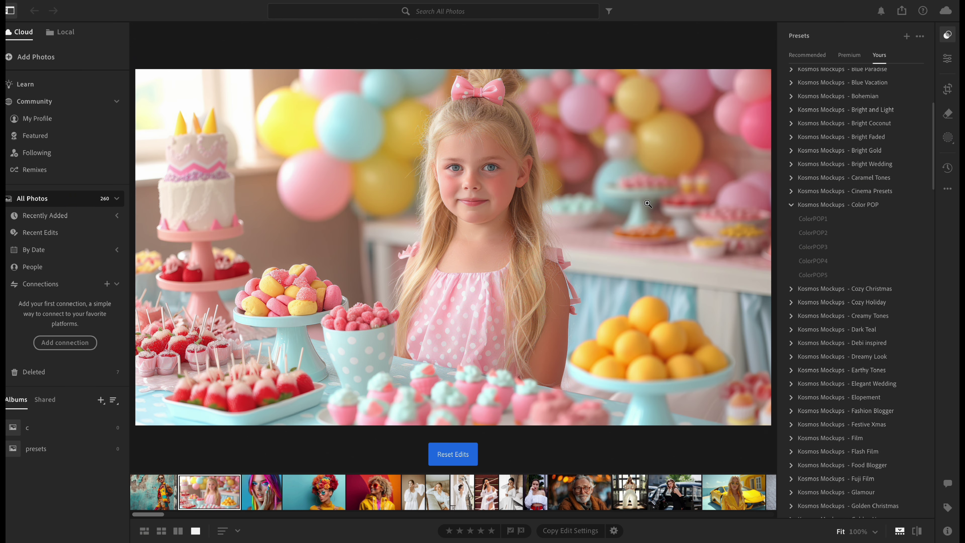
# Step: Open the rainbow-haired portrait and try ColorPOP1 at 131 and ColorPOP2 at 92
pyautogui.click(281, 487)
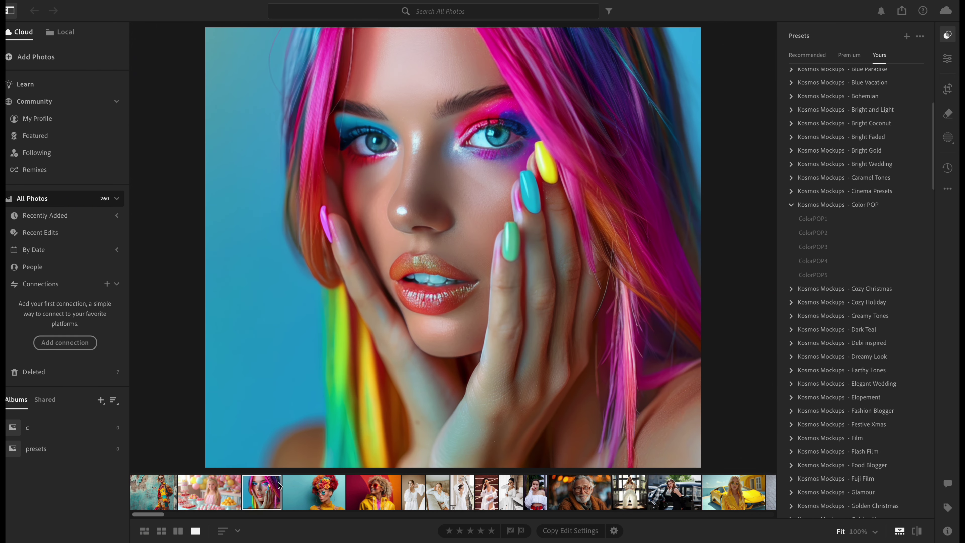
pyautogui.click(821, 219)
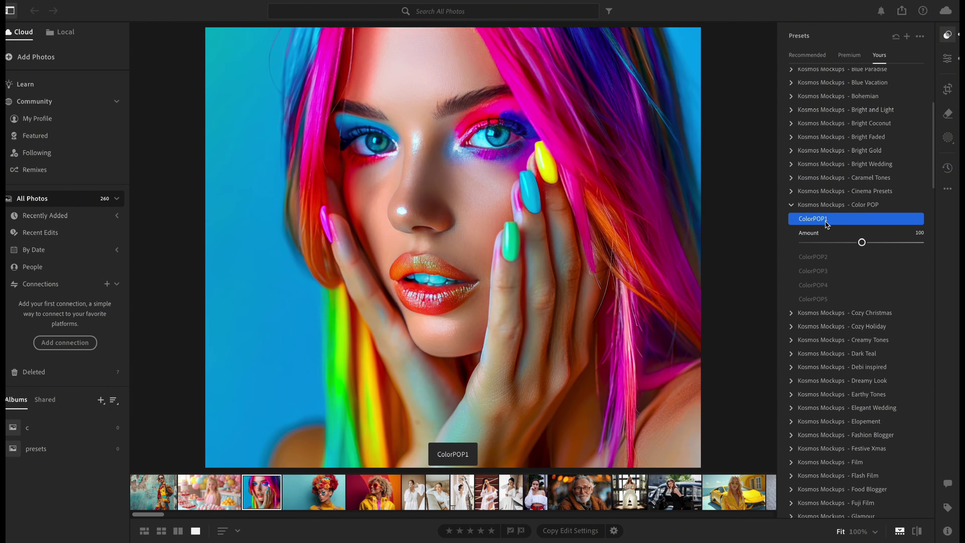
pyautogui.moveTo(860, 242); pyautogui.dragTo(878, 242)
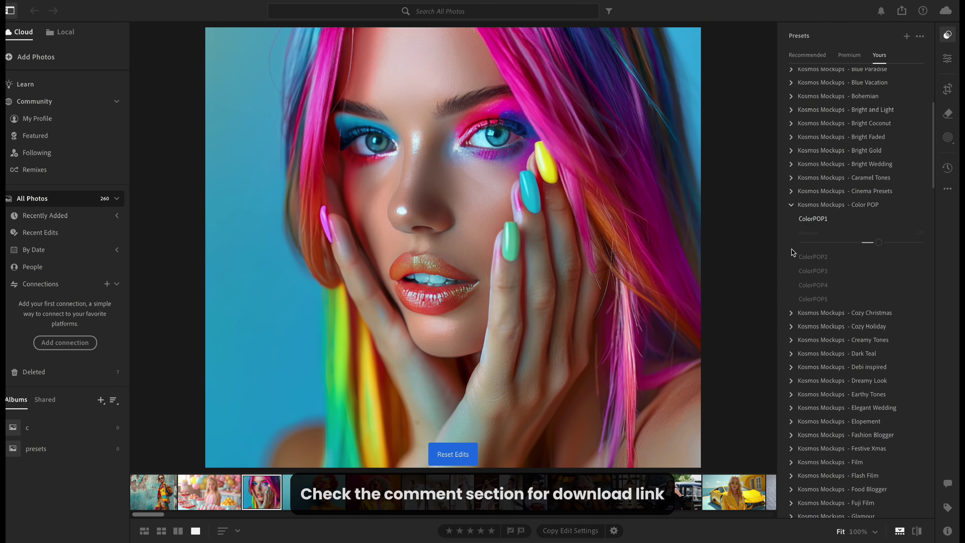
pyautogui.click(806, 247)
pyautogui.click(806, 233)
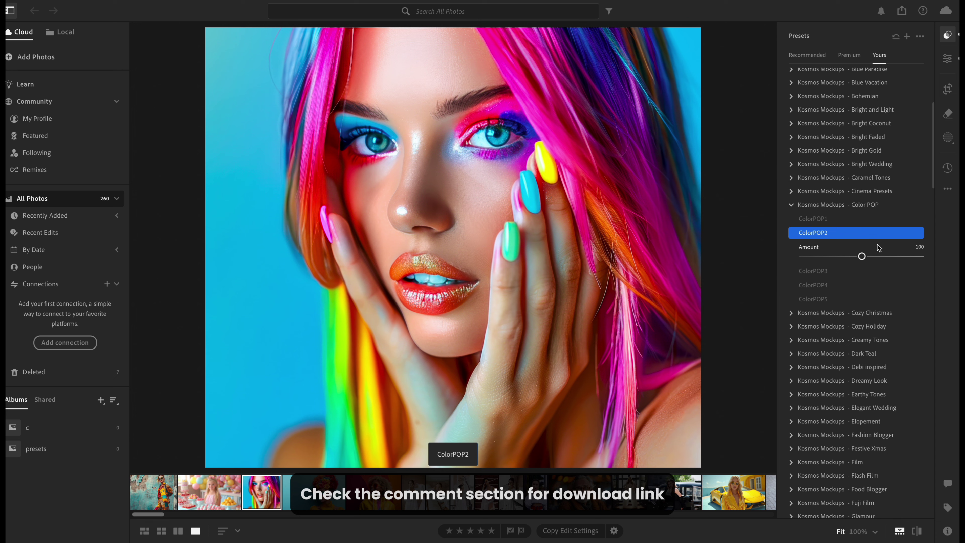
pyautogui.moveTo(863, 256); pyautogui.dragTo(857, 256)
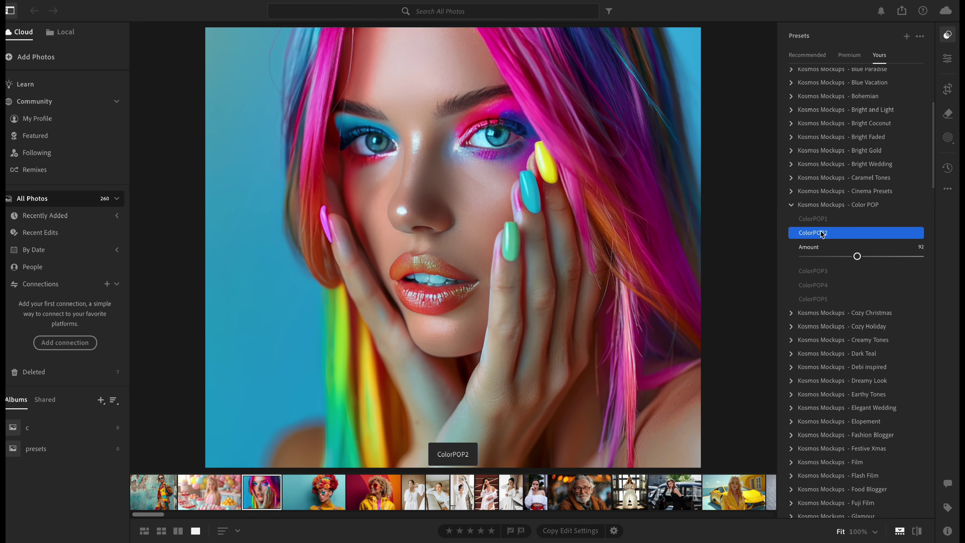
# Step: Try ColorPOP3 at 98 and ColorPOP4 at 99 on the rainbow-haired portrait
pyautogui.click(814, 232)
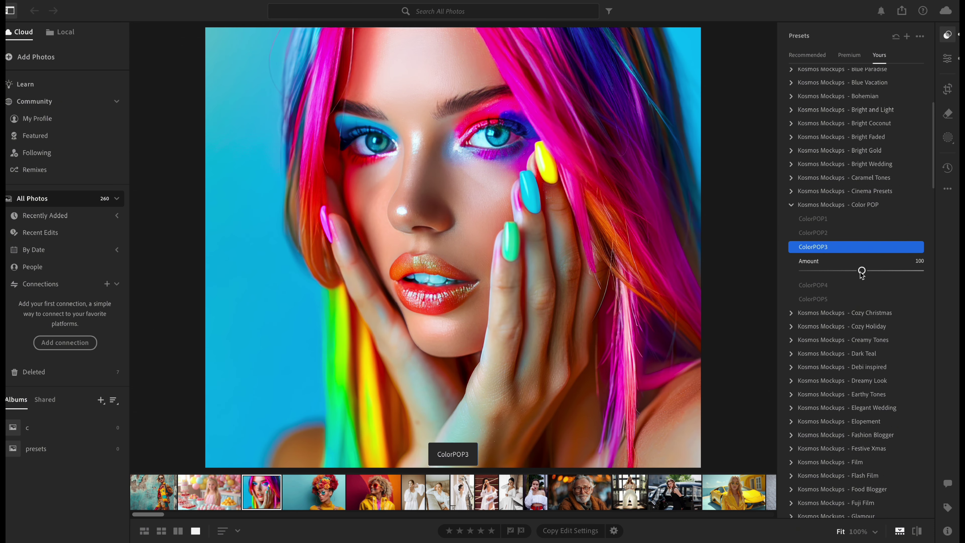
pyautogui.moveTo(862, 271); pyautogui.dragTo(860, 271)
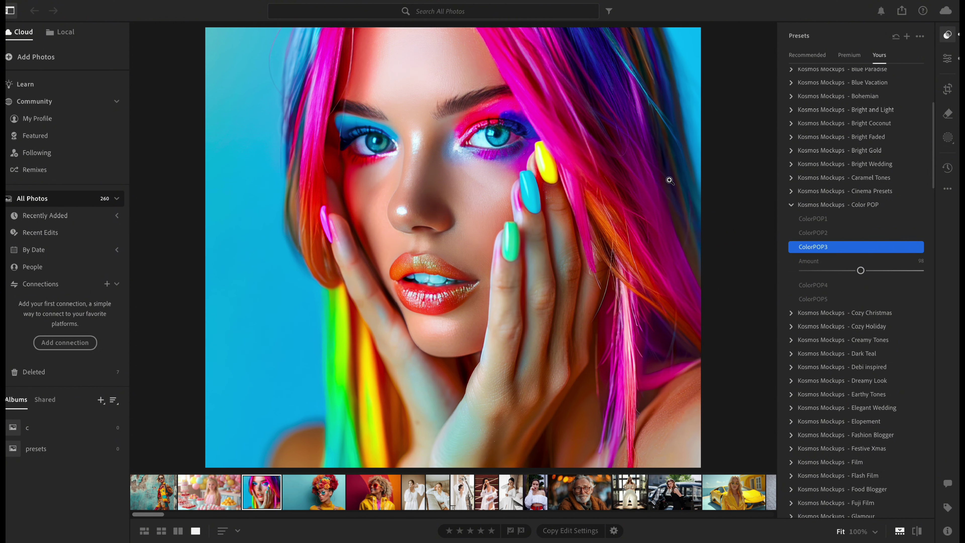
pyautogui.click(814, 246)
pyautogui.click(836, 262)
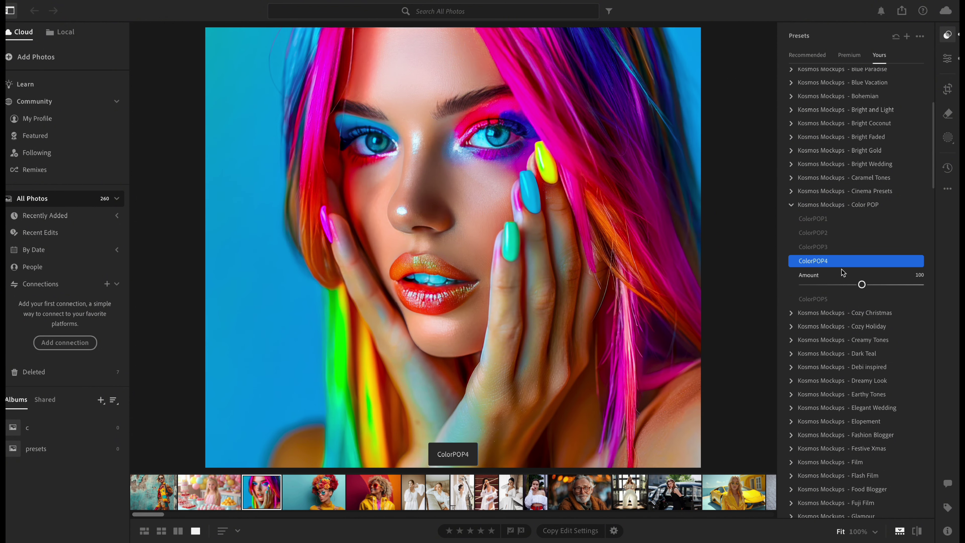
pyautogui.moveTo(860, 285); pyautogui.dragTo(861, 284)
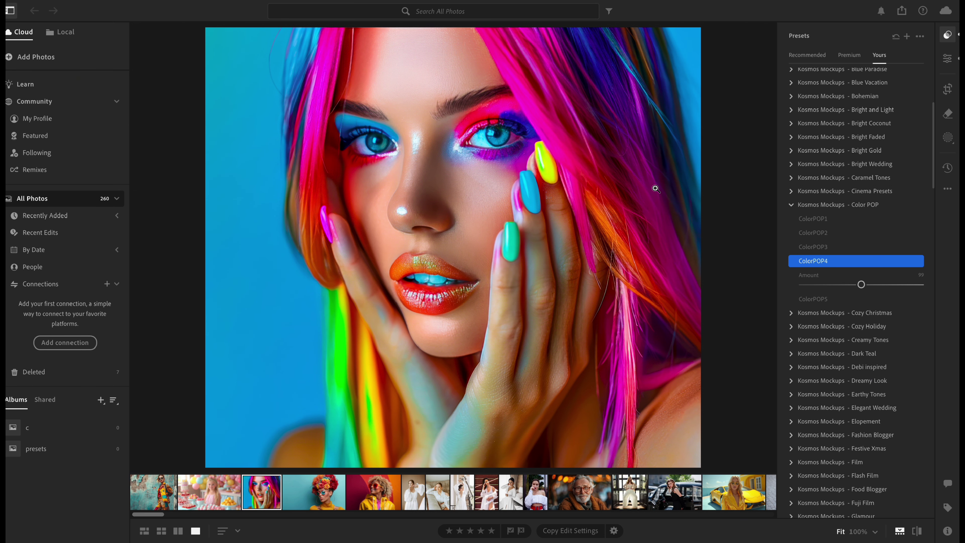
# Step: Apply ColorPOP5 at 75, then open the flower-headpiece portrait
pyautogui.click(818, 290)
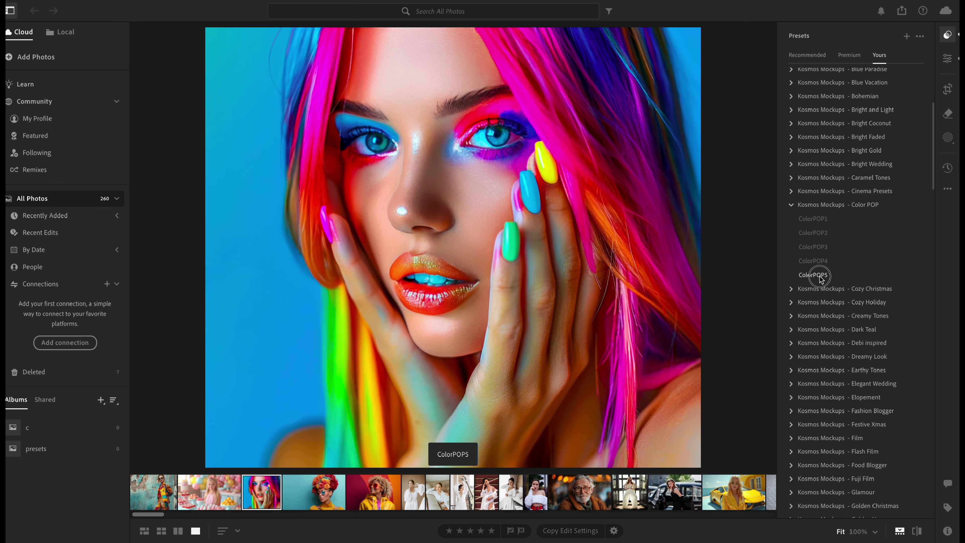
pyautogui.click(849, 298)
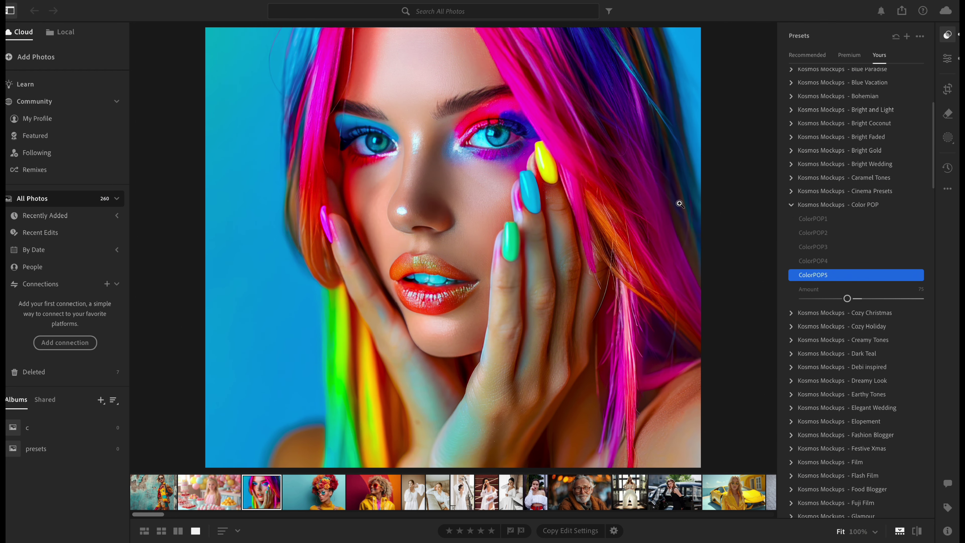
pyautogui.click(309, 506)
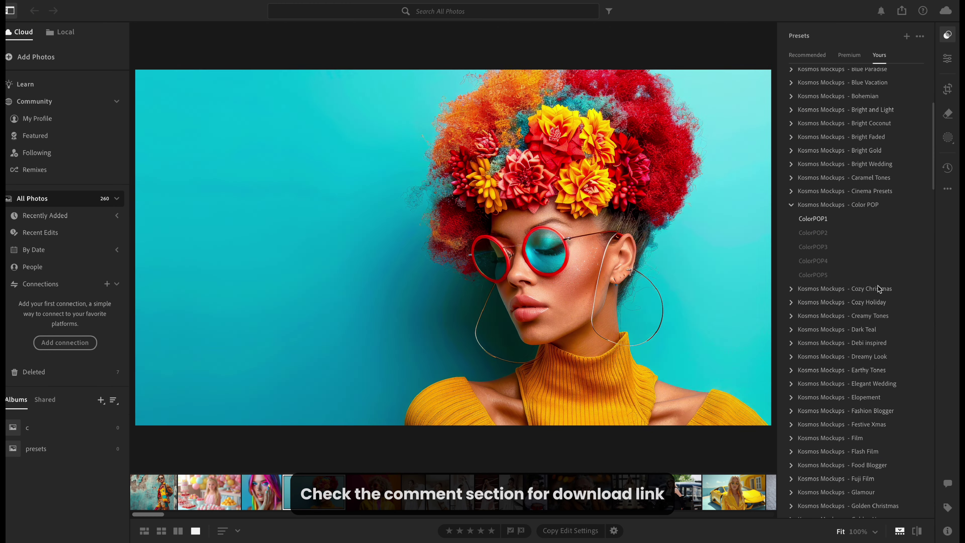
# Step: Try ColorPOP1 at 122, then ColorPOP2 and ColorPOP3 at slightly reduced amounts
pyautogui.click(813, 220)
pyautogui.moveTo(853, 244); pyautogui.dragTo(871, 247)
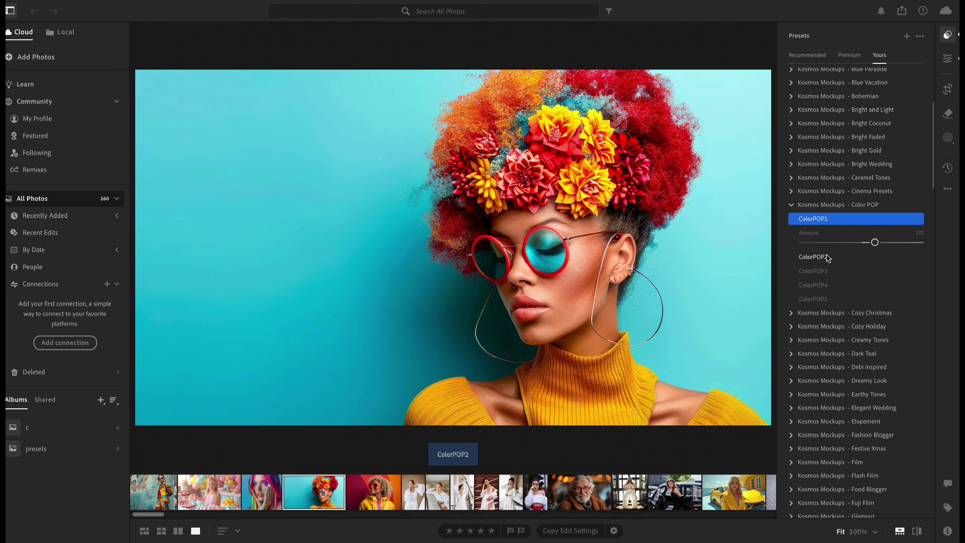
pyautogui.click(855, 257)
pyautogui.moveTo(857, 256)
pyautogui.mouseDown()
pyautogui.moveTo(790, 254)
pyautogui.moveTo(849, 256)
pyautogui.mouseUp()
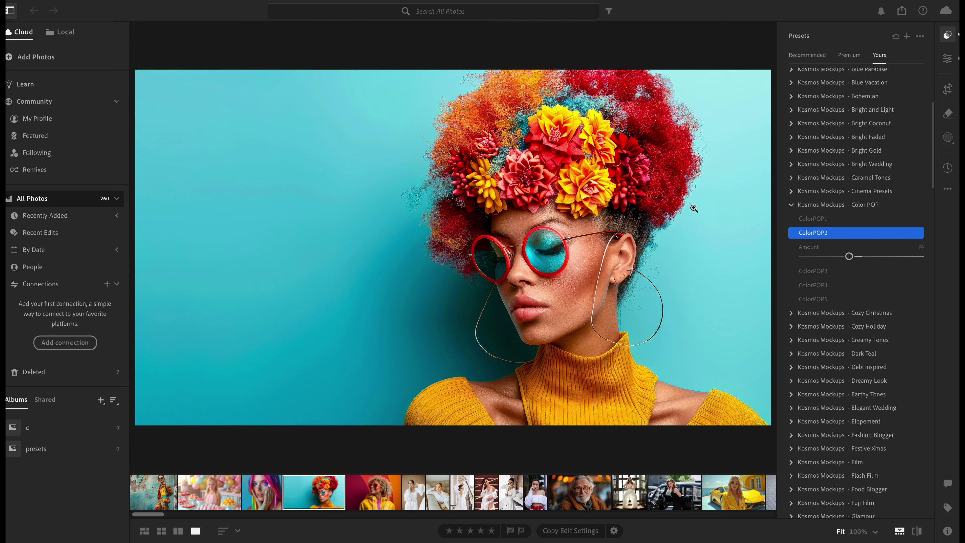
pyautogui.click(813, 271)
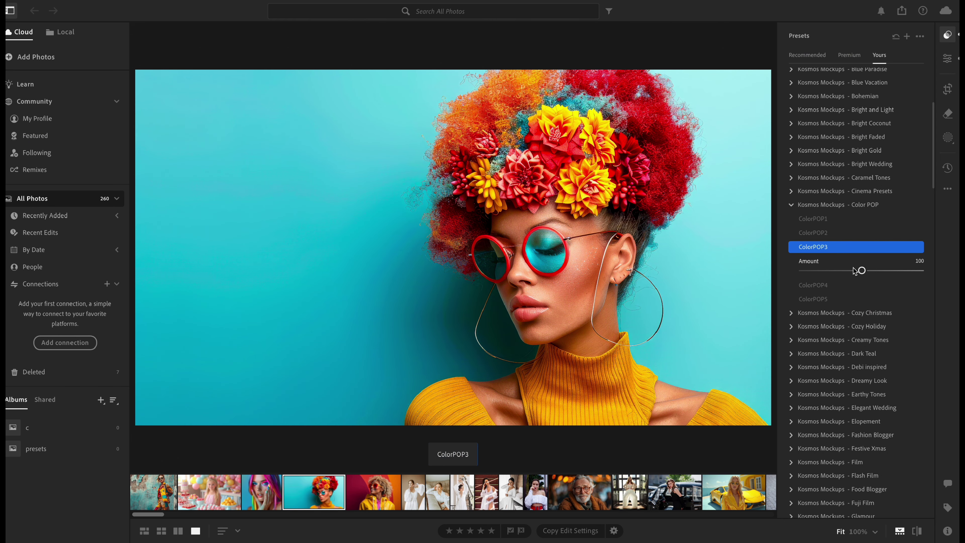
pyautogui.moveTo(861, 271)
pyautogui.mouseDown()
pyautogui.moveTo(819, 271)
pyautogui.moveTo(855, 270)
pyautogui.mouseUp()
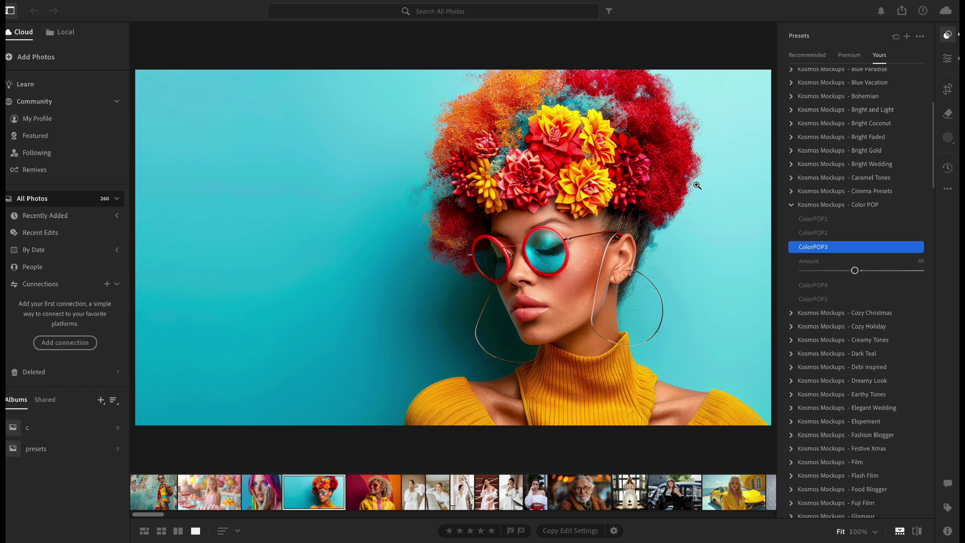
# Step: Try ColorPOP4 at about 75, then leave ColorPOP5 applied at about 87
pyautogui.click(815, 277)
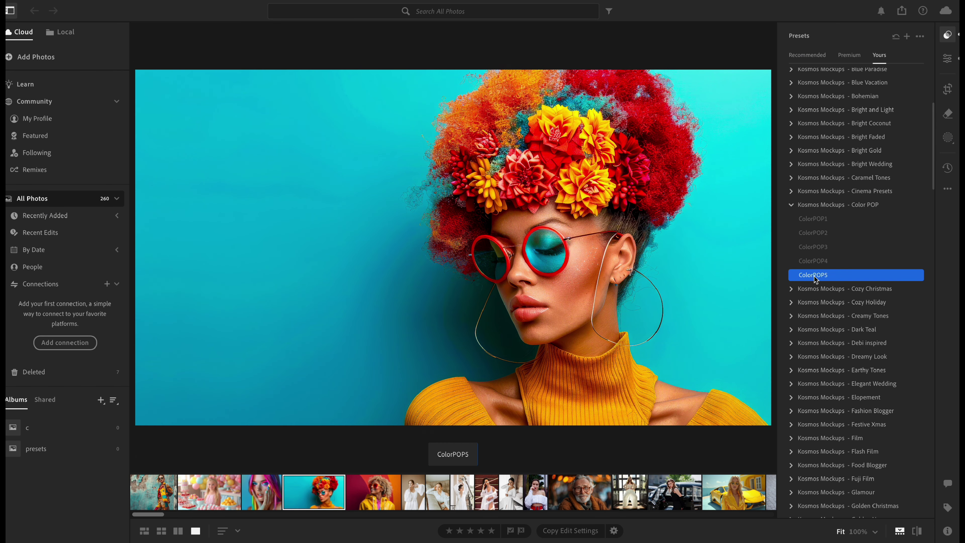
pyautogui.click(821, 261)
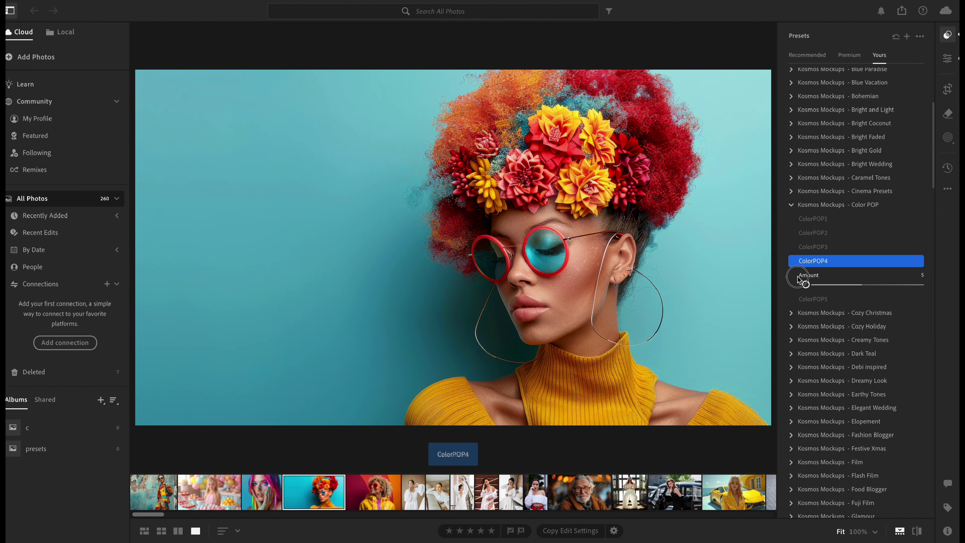
pyautogui.moveTo(861, 285); pyautogui.dragTo(847, 284)
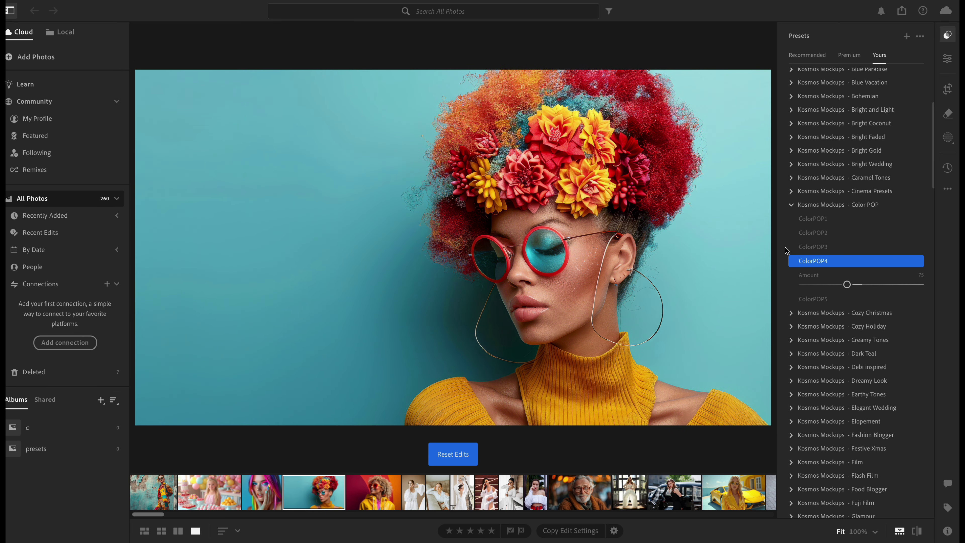
pyautogui.click(821, 299)
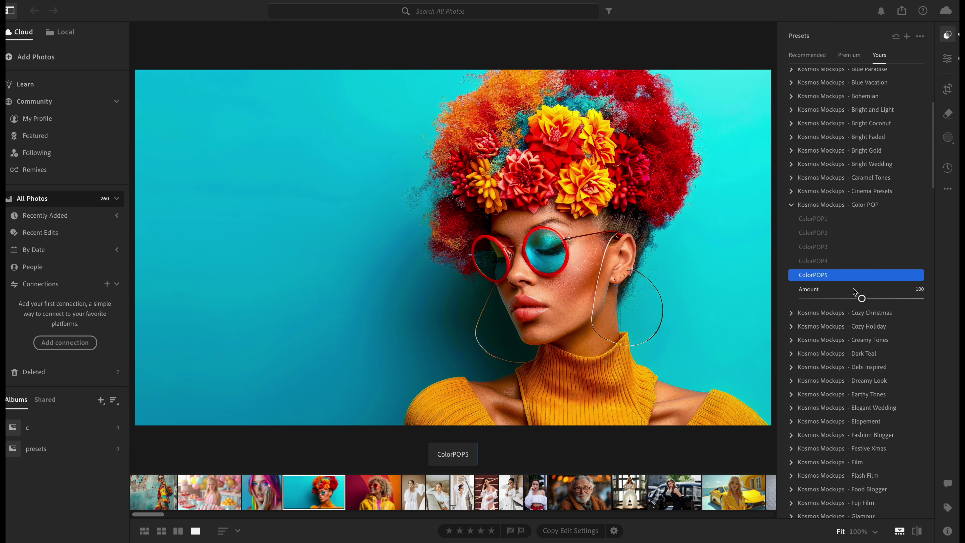
pyautogui.moveTo(861, 298)
pyautogui.mouseDown()
pyautogui.moveTo(831, 294)
pyautogui.moveTo(854, 298)
pyautogui.mouseUp()
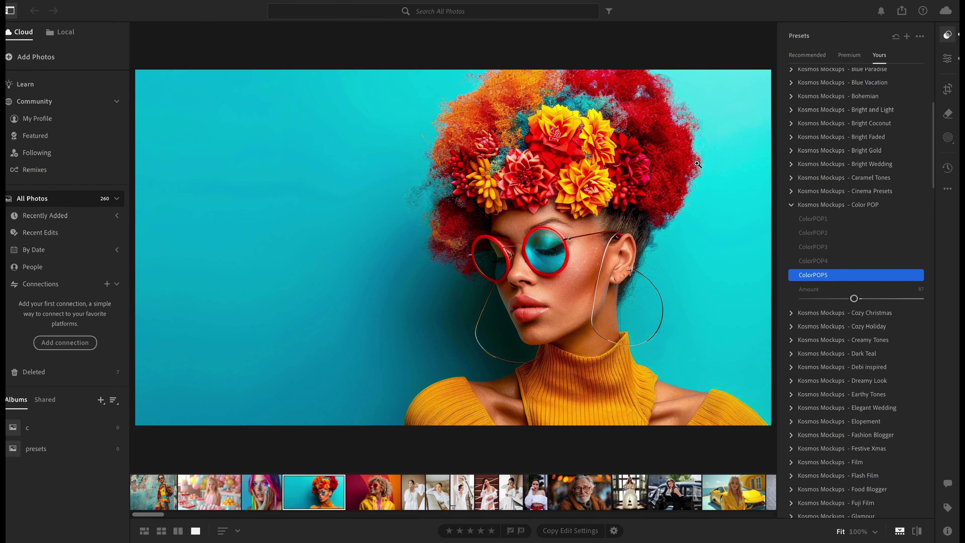